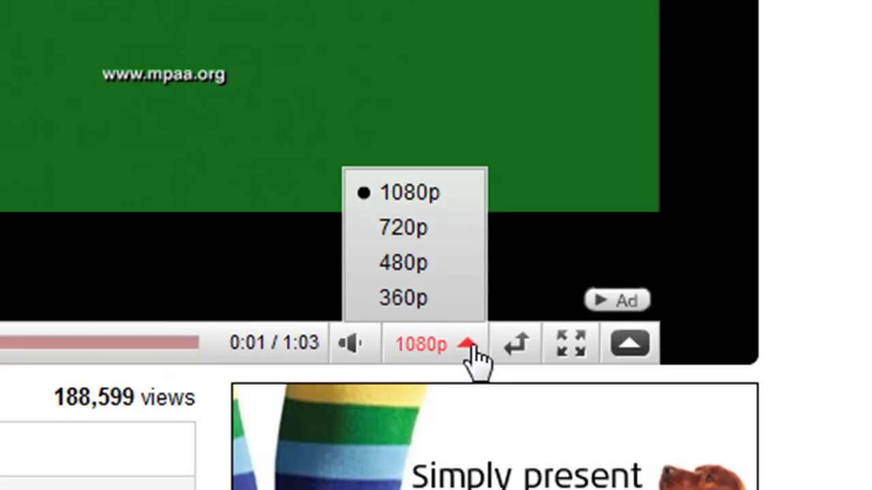
- Switch the YouTube trailer to 720p, then back to 1080p, and pause it near the start
click(477, 358)
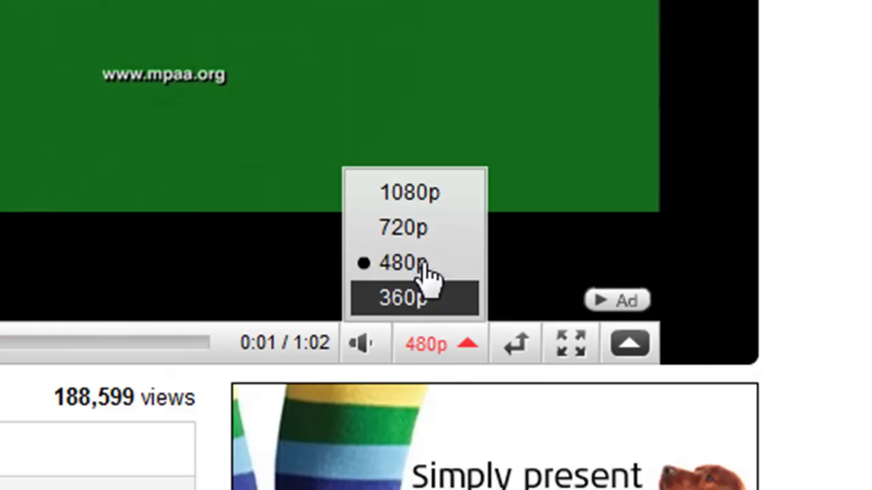
click(426, 232)
click(469, 347)
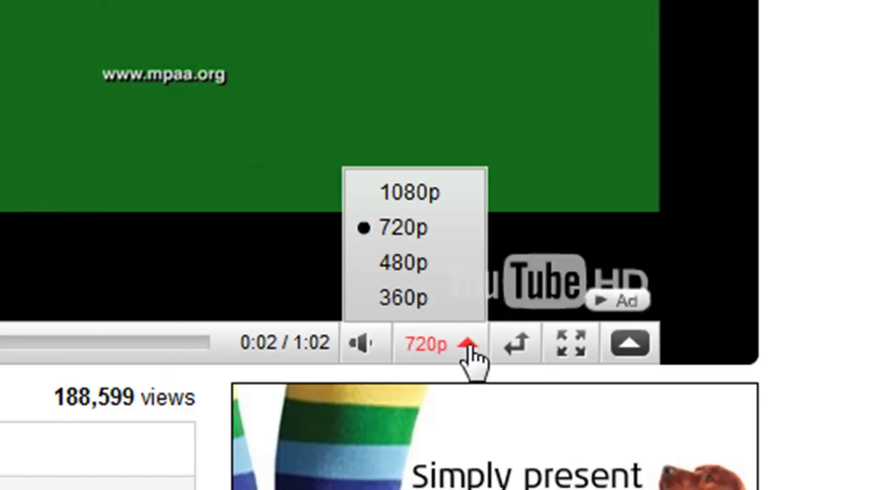
click(412, 197)
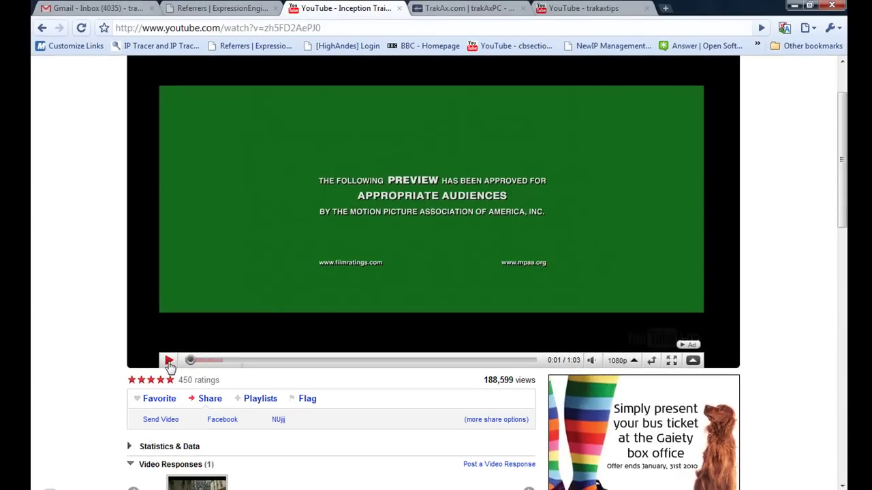
click(169, 362)
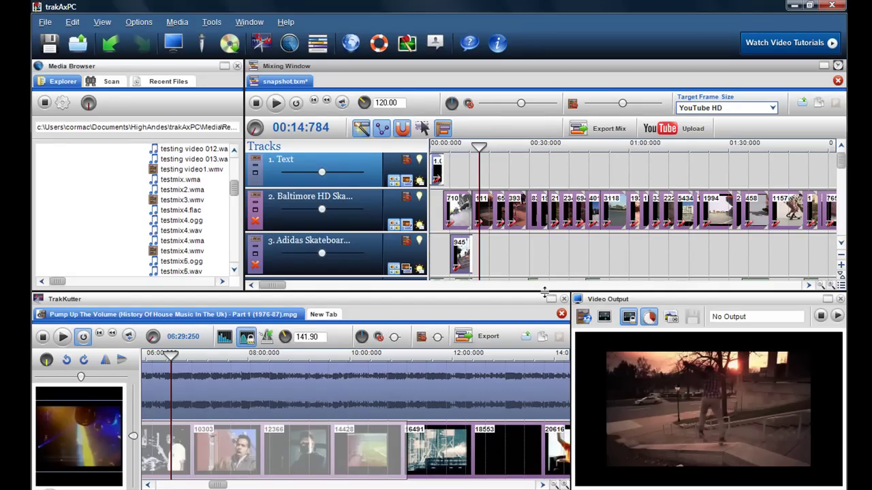
- Enlarge the mixing area to reveal track 4 and move the playhead to about 34 seconds
drag(545, 292, 545, 327)
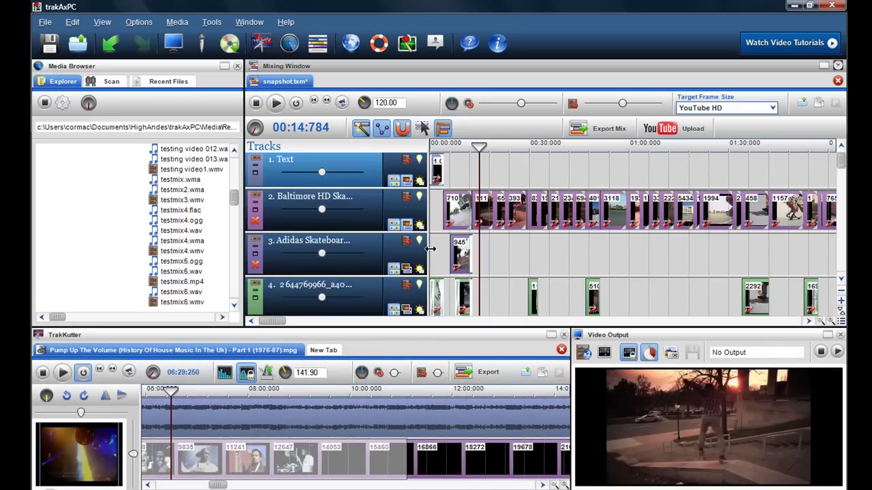
click(430, 249)
click(542, 255)
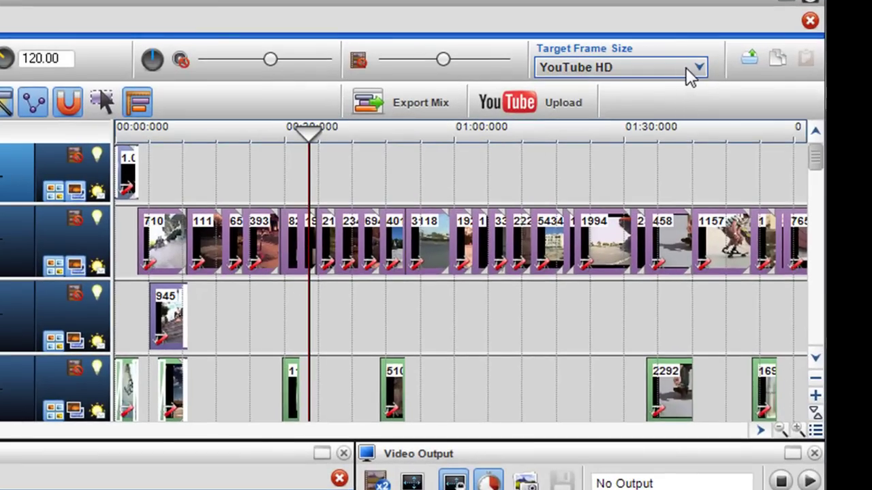
- Set the project's target frame size to 1920 * 1080 (16:9)
click(699, 67)
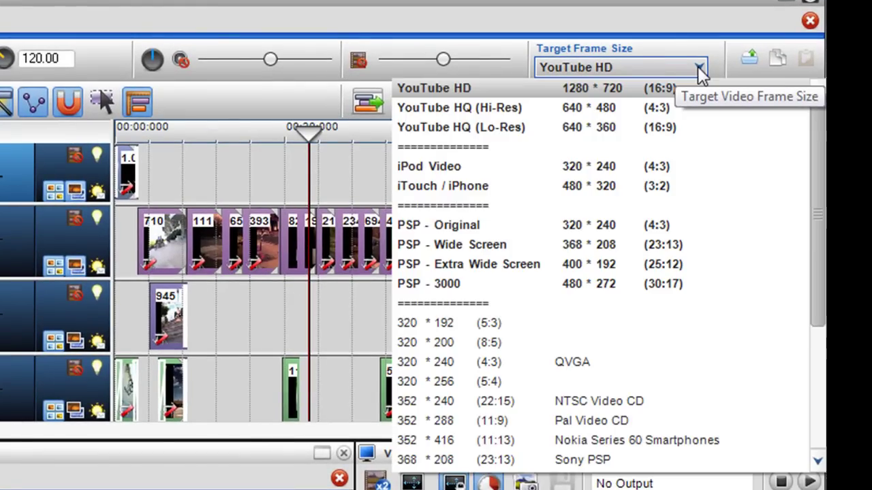
scroll(817, 167, down, 5)
drag(822, 225, 822, 300)
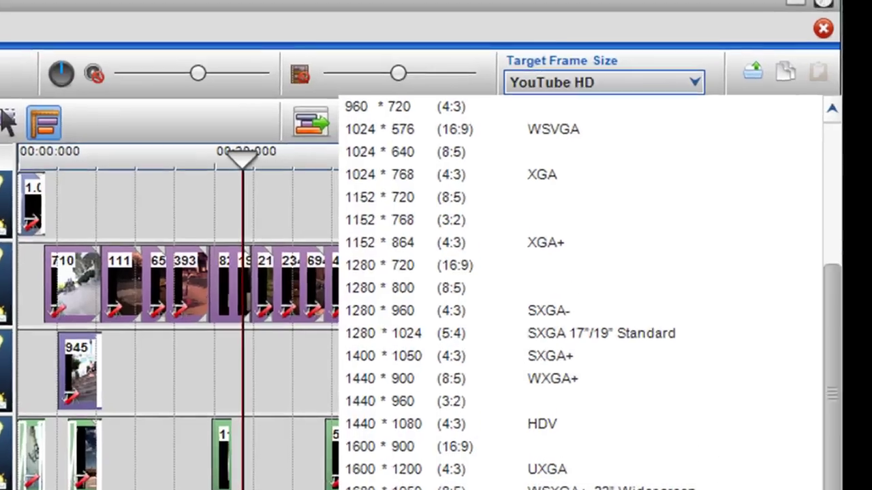
click(486, 443)
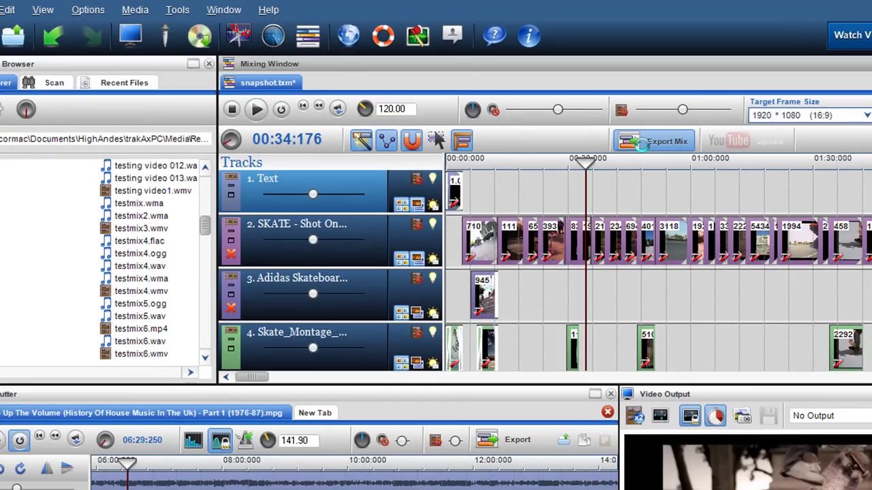
- Start a mix export as an MPEG-4 file at 25 frames per second
click(646, 146)
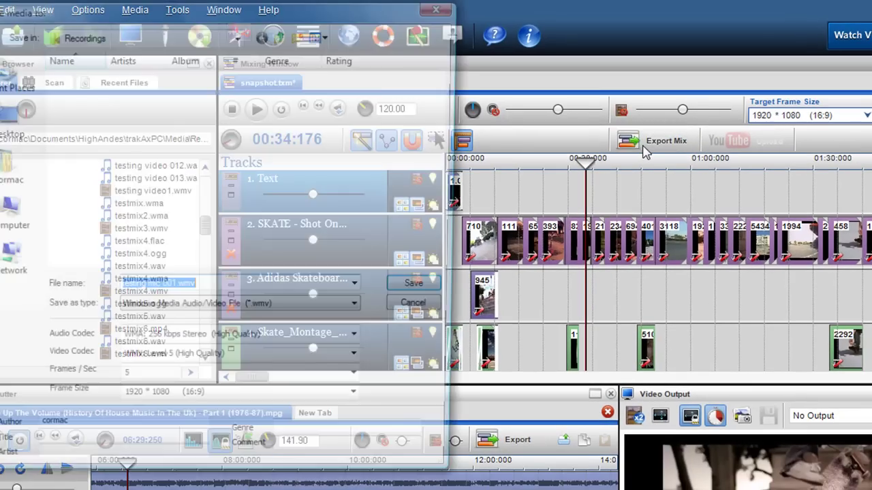
drag(363, 8, 541, 10)
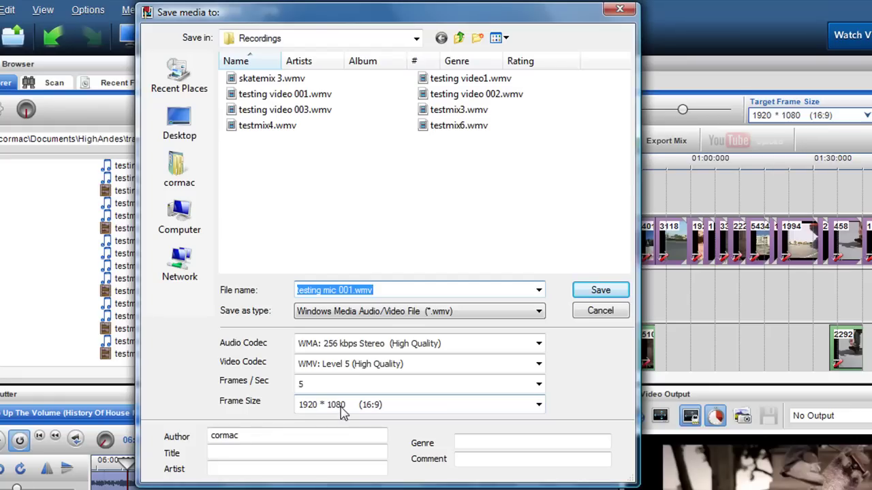
click(538, 385)
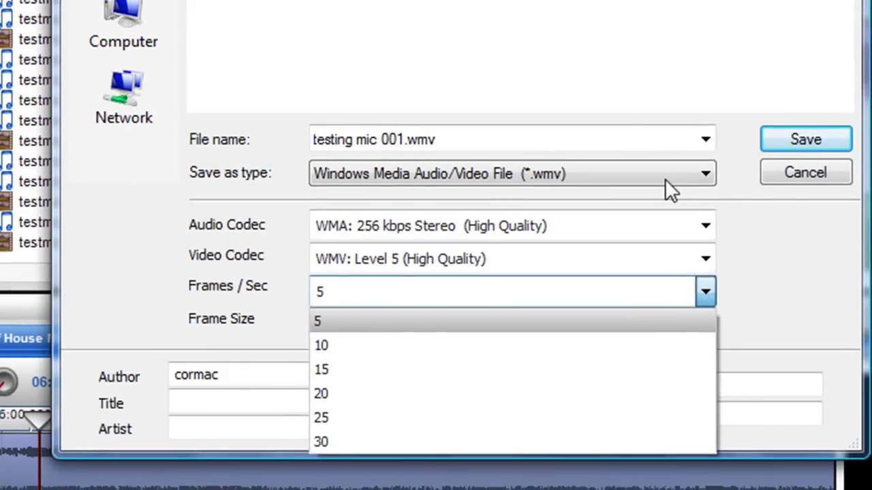
click(665, 179)
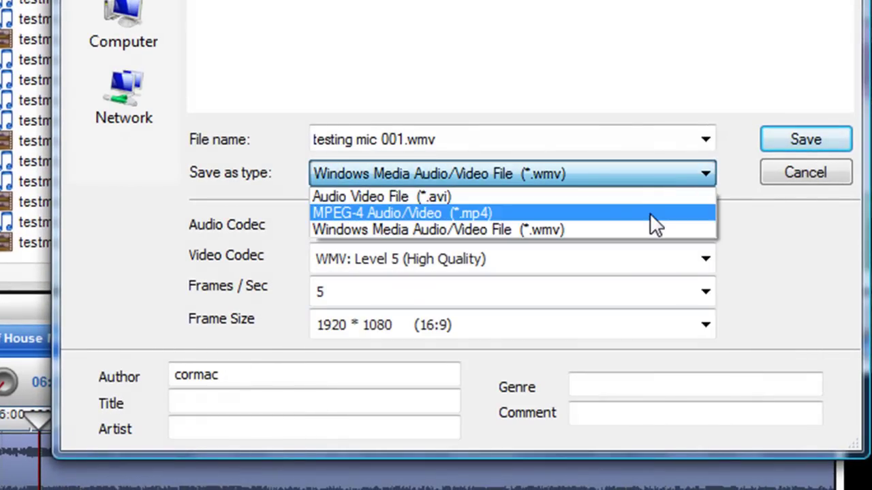
click(650, 214)
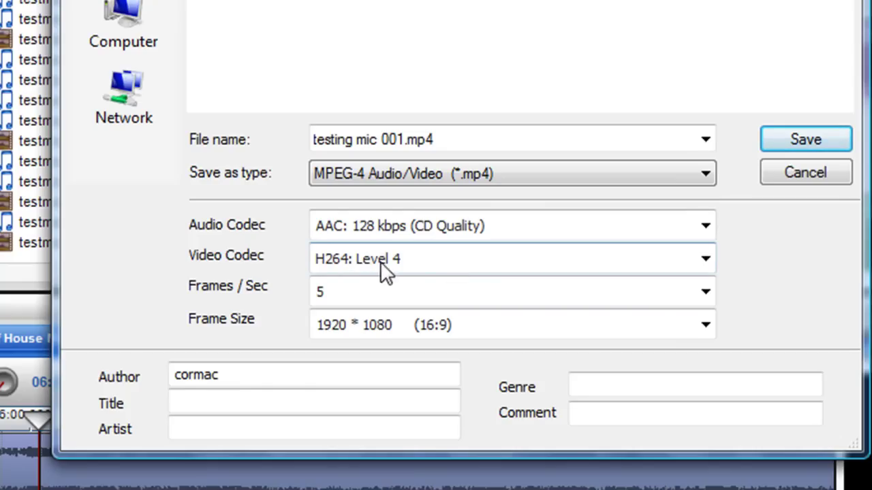
click(707, 292)
click(637, 419)
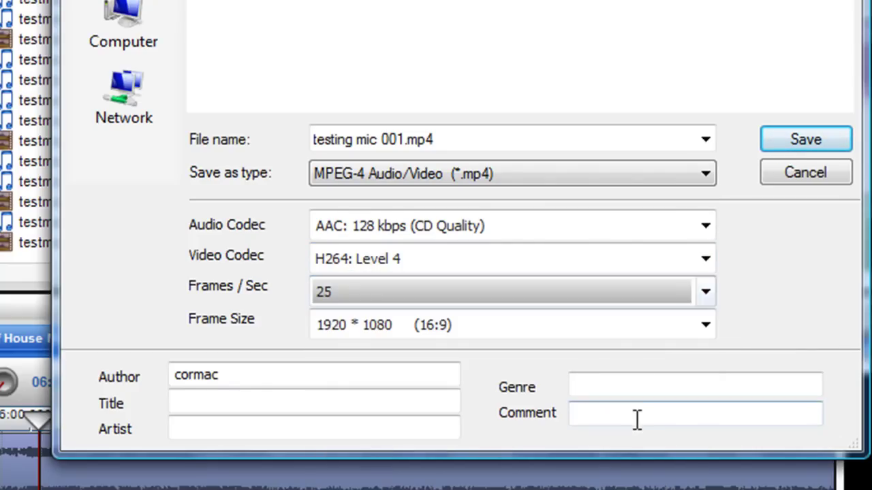
- Replace the old export file name, typing 'skateboard 10' toward 'skateboard 1080dpi'
click(394, 138)
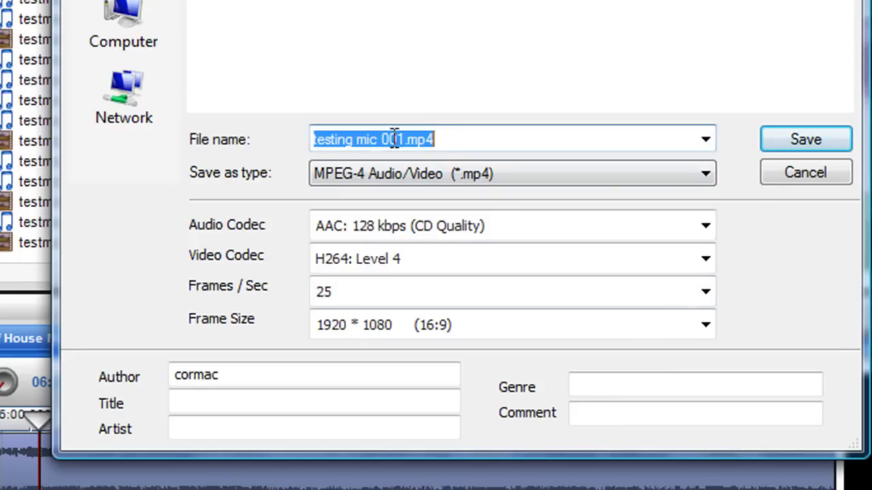
drag(434, 139, 312, 163)
key(BackSpace)
text(ska)
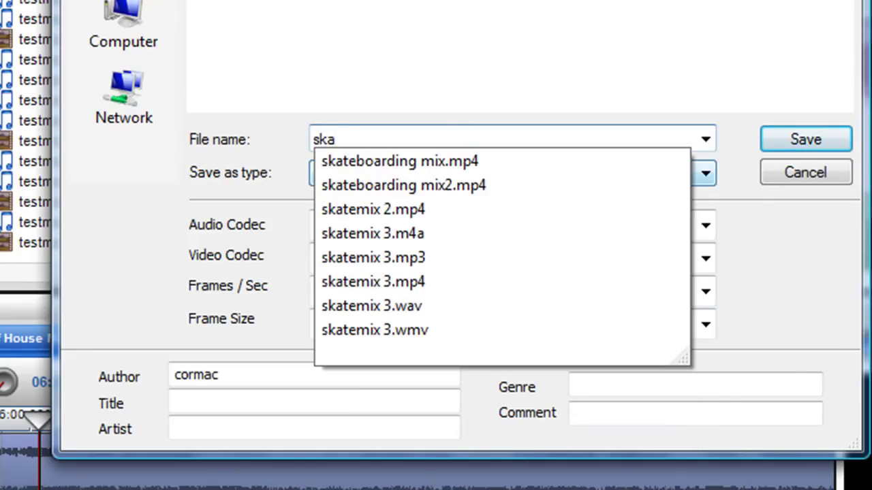
text(ke)
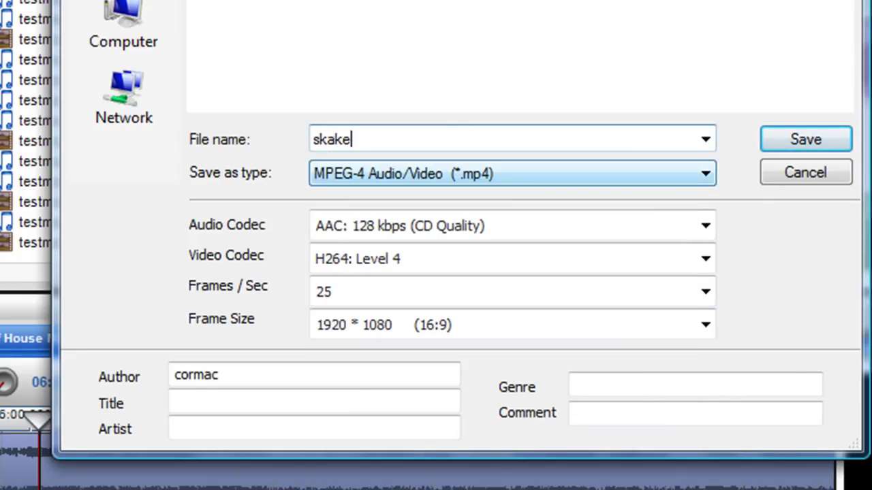
key(BackSpace)
key(BackSpace)
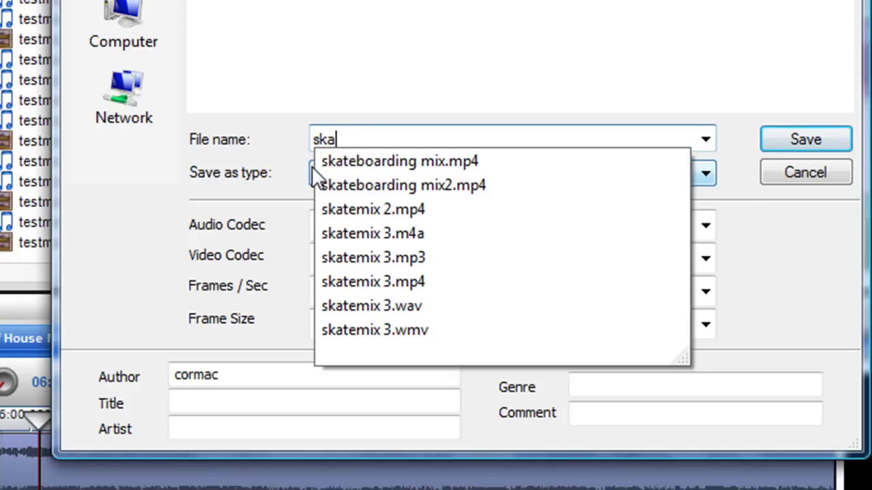
text(teboard )
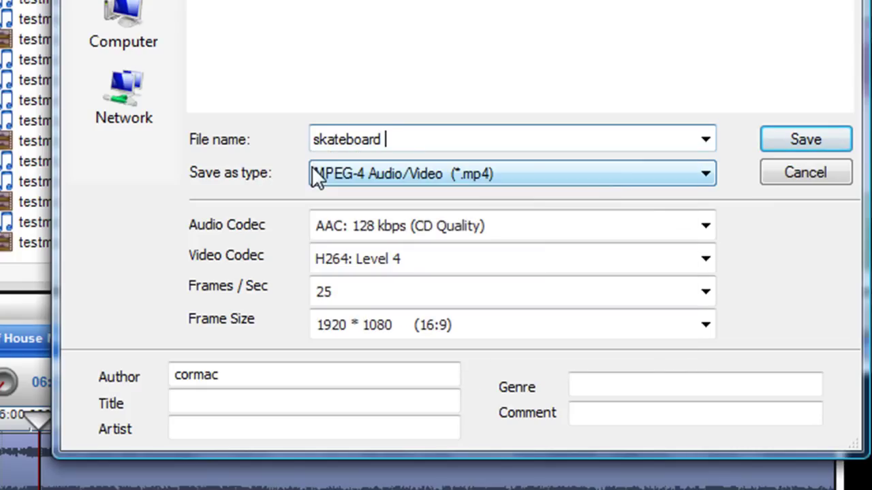
text(1080dpi)
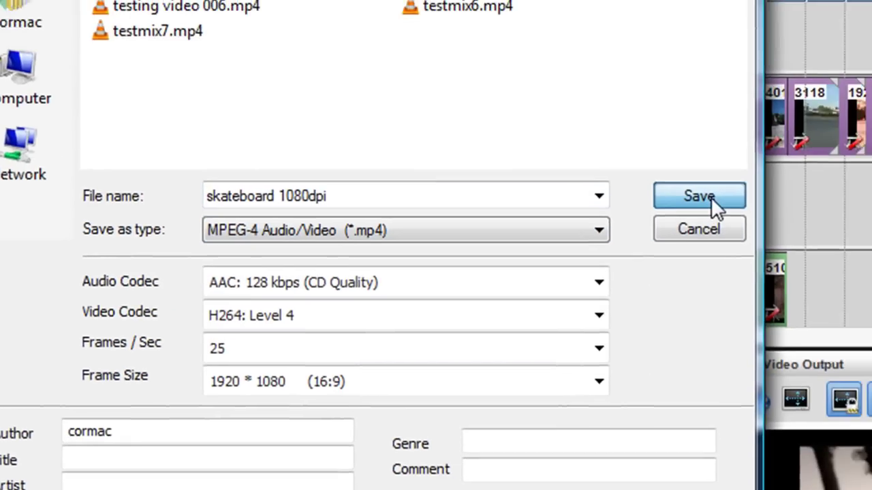
- Save the export to render skateboard 1080dpi.mp4
click(711, 197)
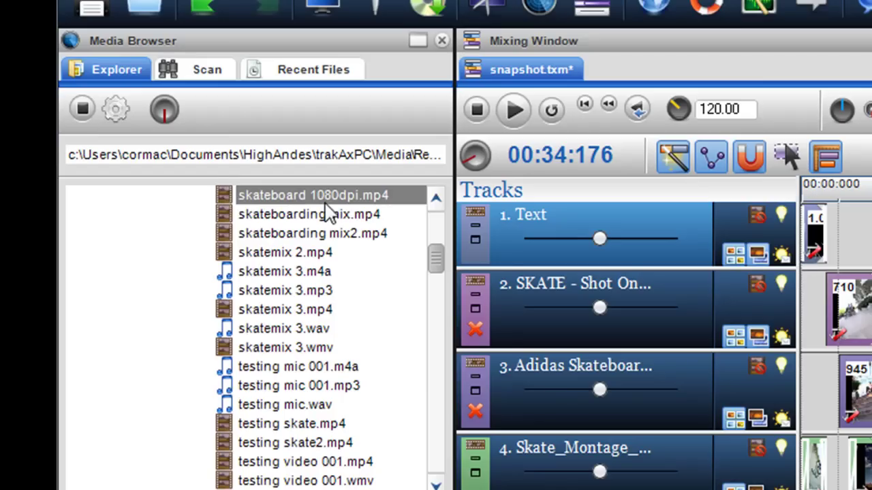
- Check skateboard 1080dpi.mp4's properties (H.264, 1920 × 1080, 25 fps), then play it in the preview
right_click(329, 196)
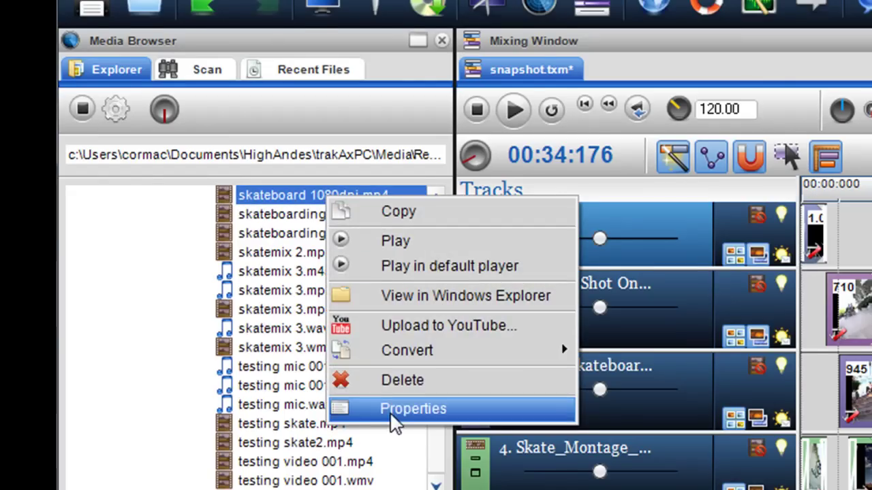
click(390, 410)
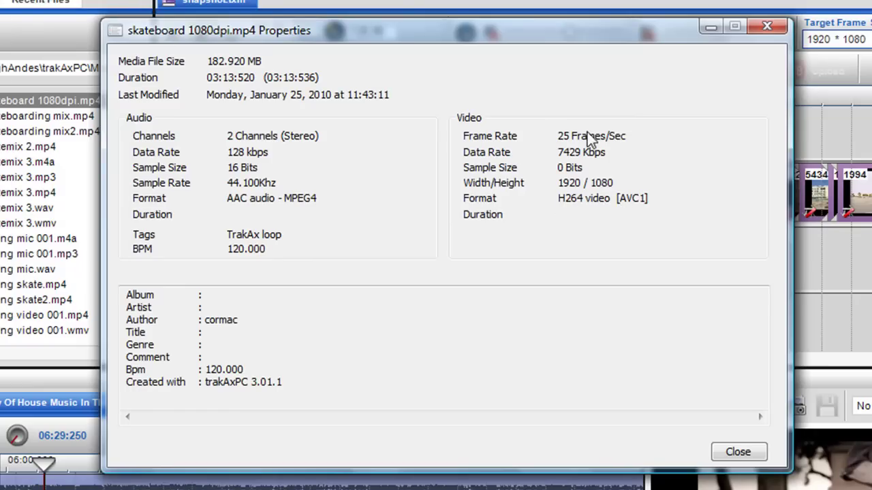
click(728, 455)
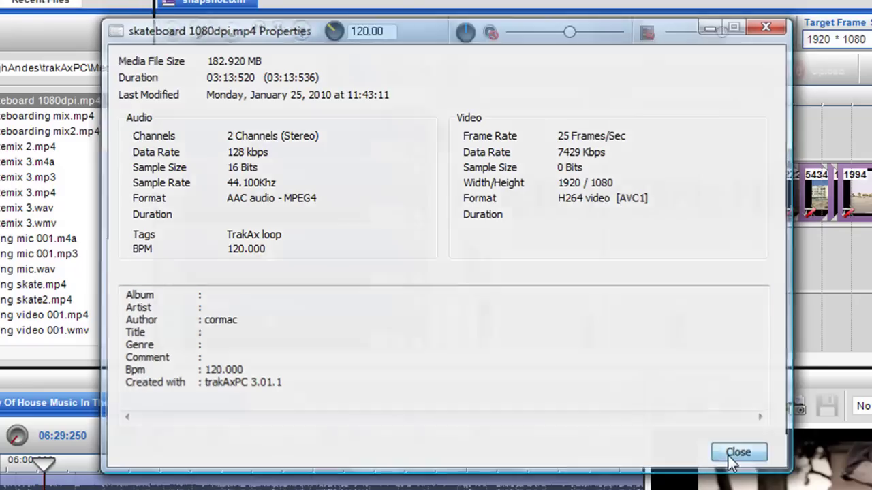
right_click(70, 99)
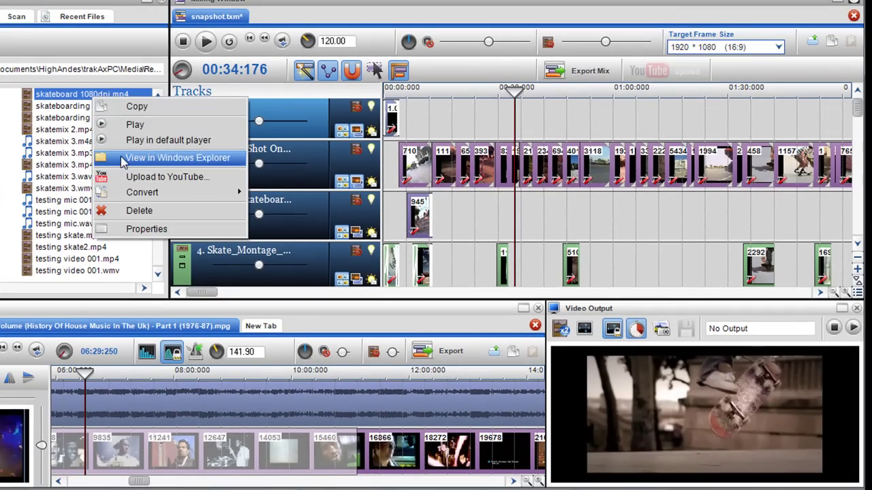
click(135, 125)
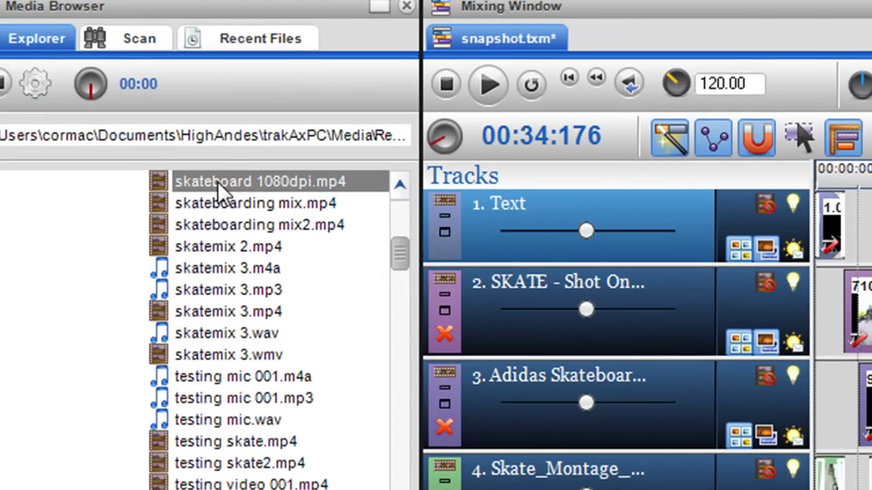
- Upload skateboard 1080dpi.mp4 to YouTube as 'Skateboarding 101 - Boards of Canada' under Entertainment
right_click(217, 181)
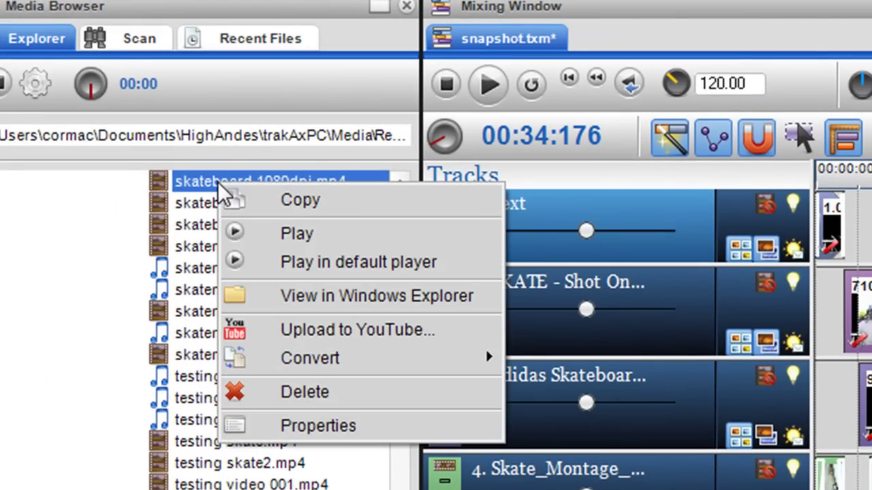
click(277, 330)
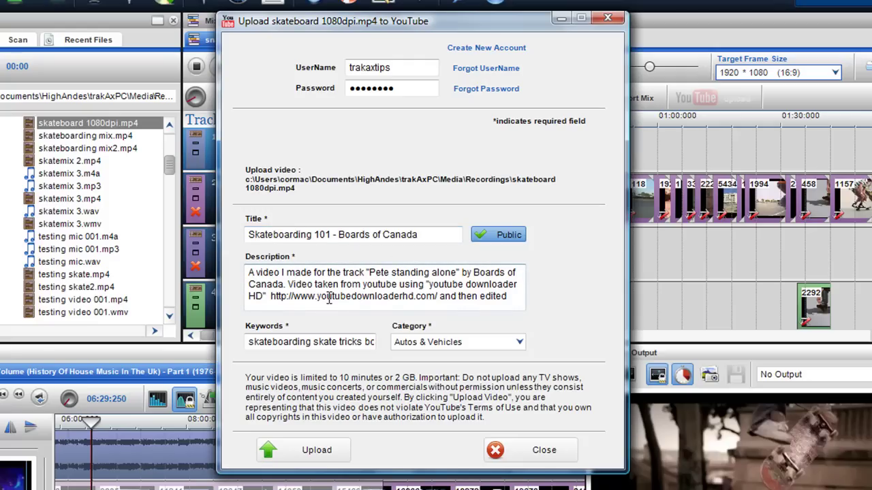
click(518, 343)
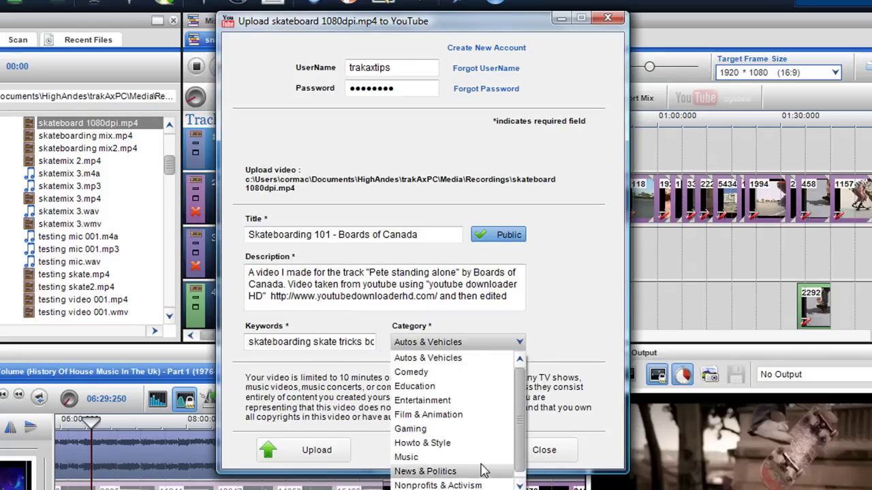
click(476, 402)
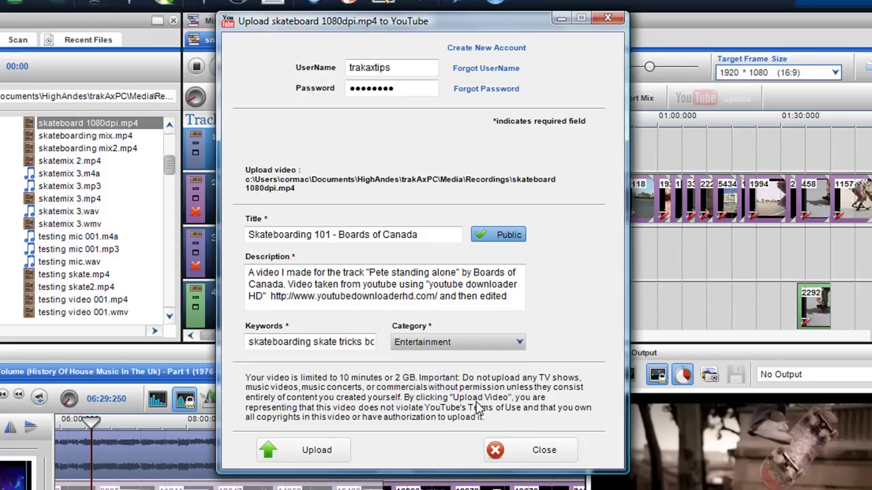
click(316, 453)
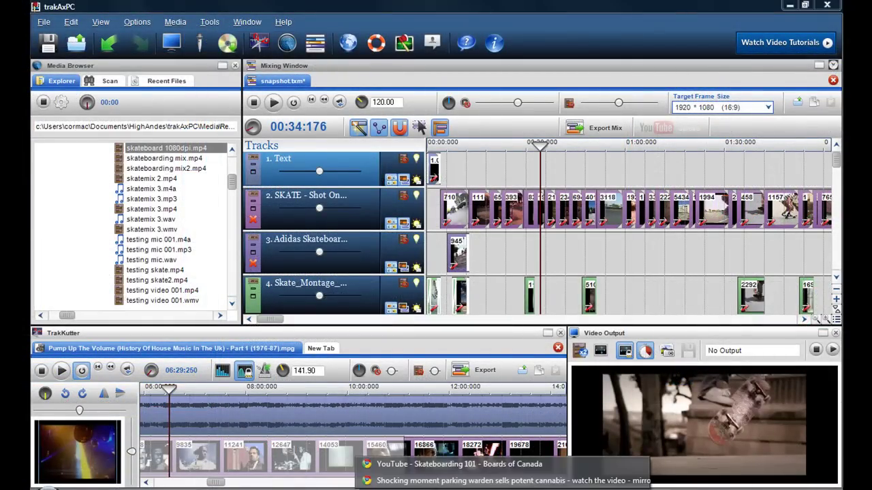
- Open the uploaded video's YouTube page and view its quality options up to 1080p, keeping 480p
click(406, 469)
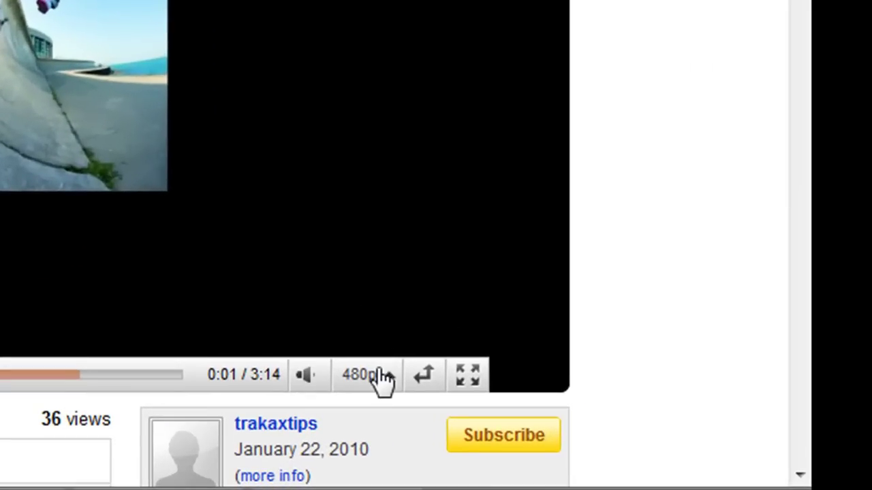
click(647, 440)
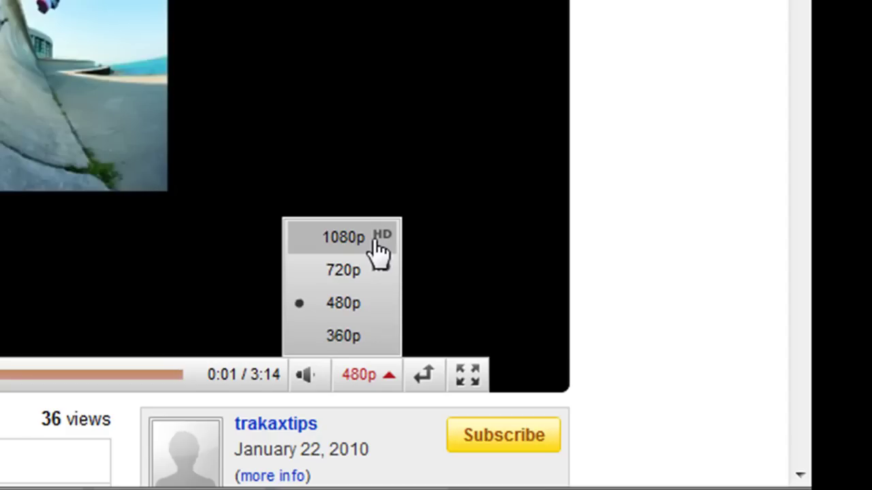
click(379, 238)
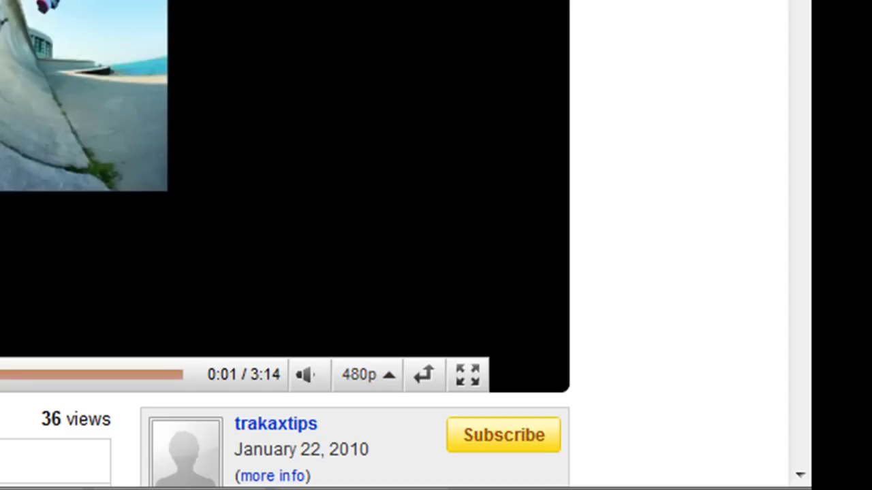
click(351, 376)
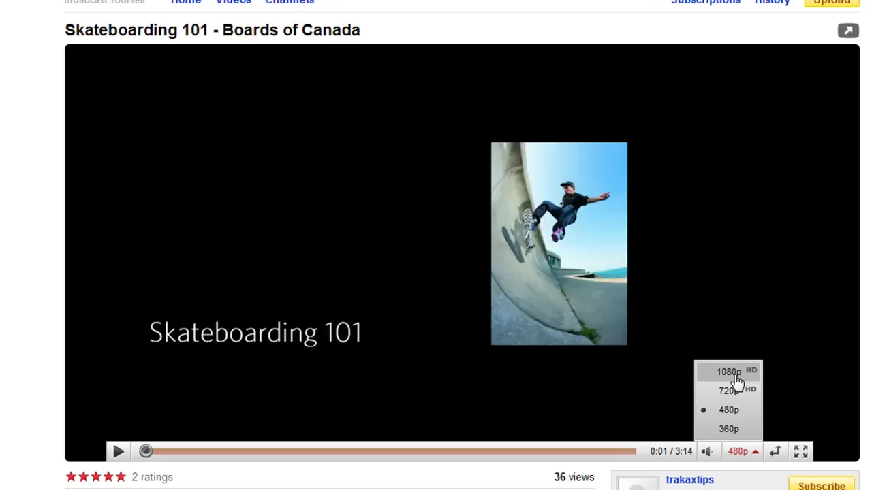
click(736, 380)
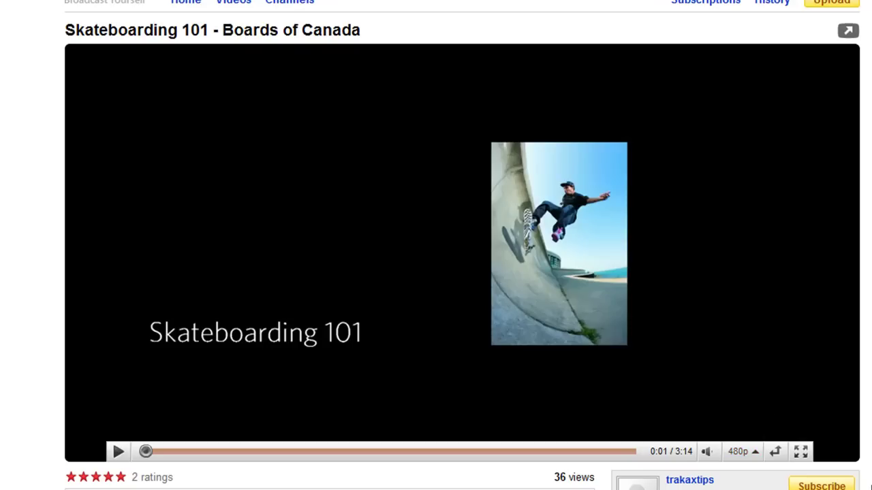